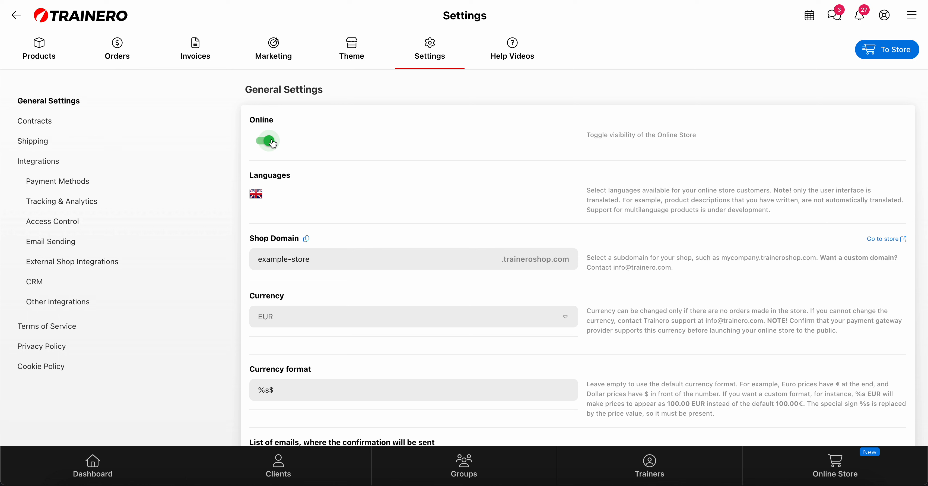
- Take the online store offline and switch its visibility back on
{"action": "left_click", "coordinate": [273, 144]}
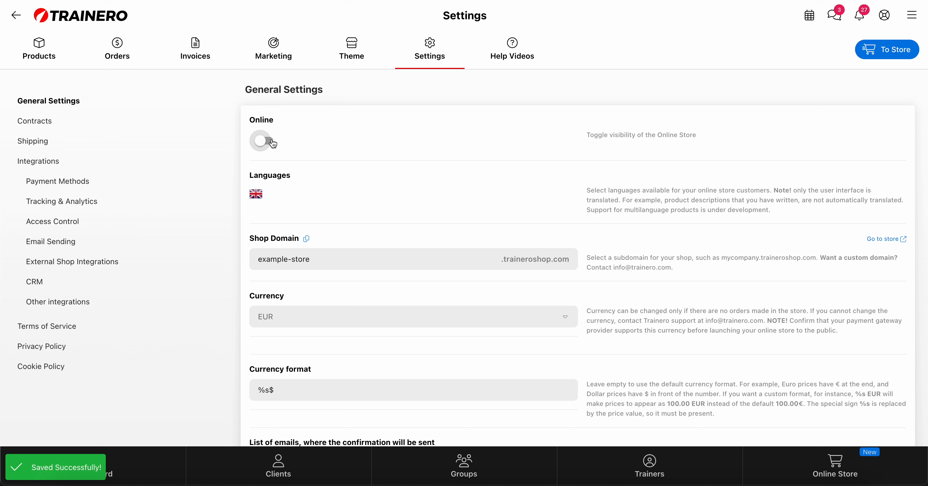
{"action": "left_click", "coordinate": [273, 144]}
- Add Spanish to the languages available to online store customers and save the selection
{"action": "left_click", "coordinate": [262, 199]}
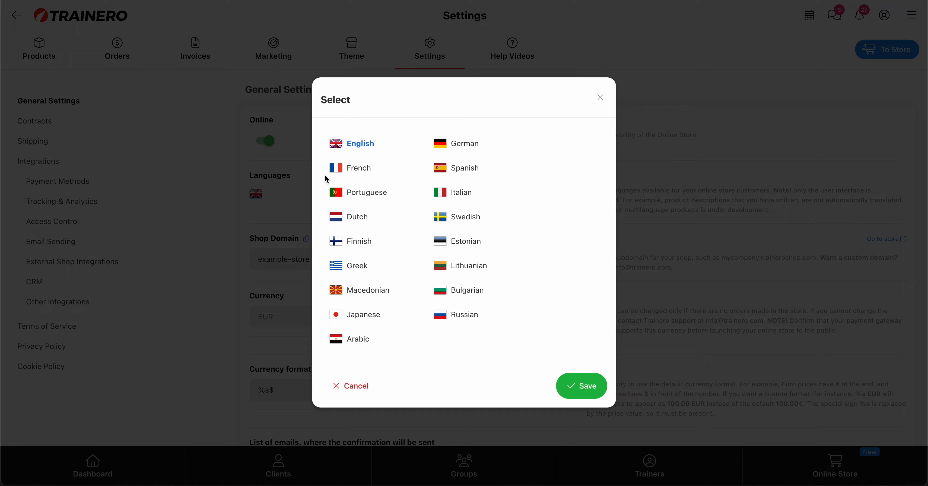
{"action": "left_click", "coordinate": [465, 171]}
{"action": "left_click", "coordinate": [584, 386]}
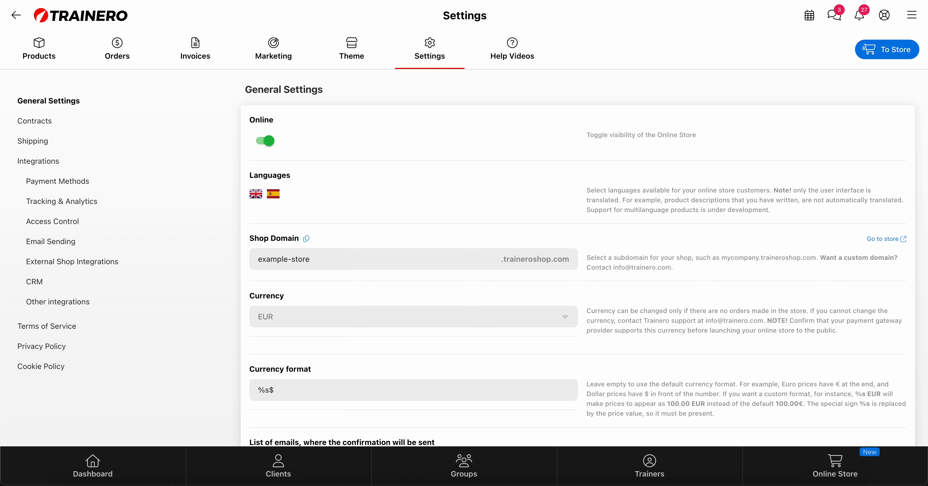
- Switch to the storefront's Sign In page and examine the note about using the mobile app credentials
{"action": "left_click", "coordinate": [465, 0]}
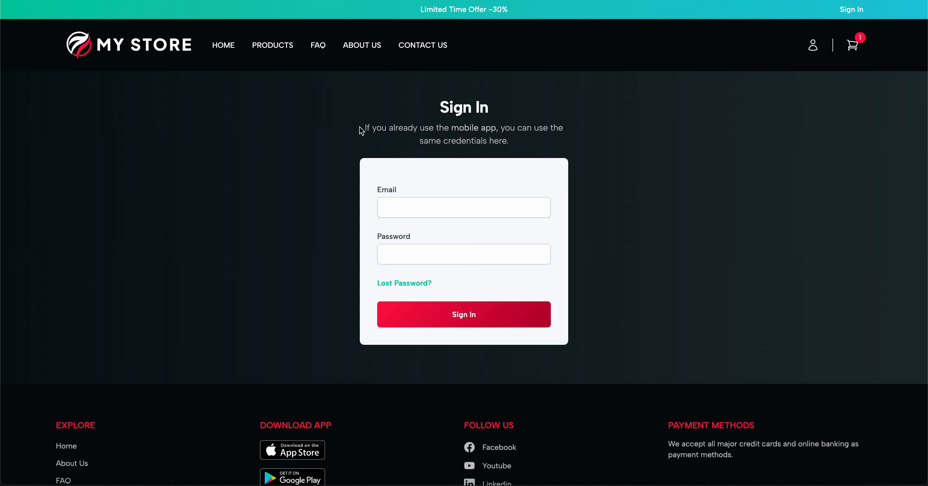
{"action": "left_click_drag", "start_coordinate": [366, 125], "coordinate": [485, 141]}
{"action": "left_click", "coordinate": [383, 203]}
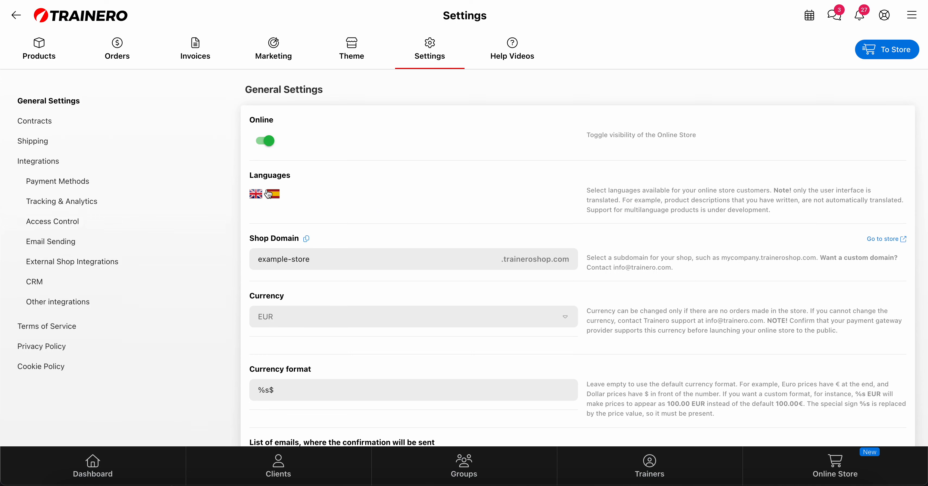
- Return to the General Settings and try the currency format $%s, with the dollar sign before the price
{"action": "scroll", "coordinate": [375, 267], "scroll_direction": "down", "scroll_amount": 2}
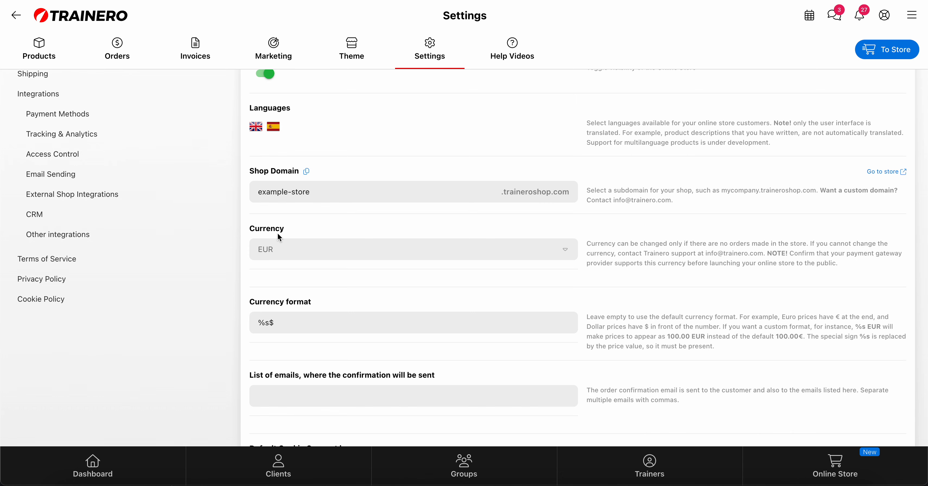
{"action": "scroll", "coordinate": [278, 233], "scroll_direction": "down", "scroll_amount": 3}
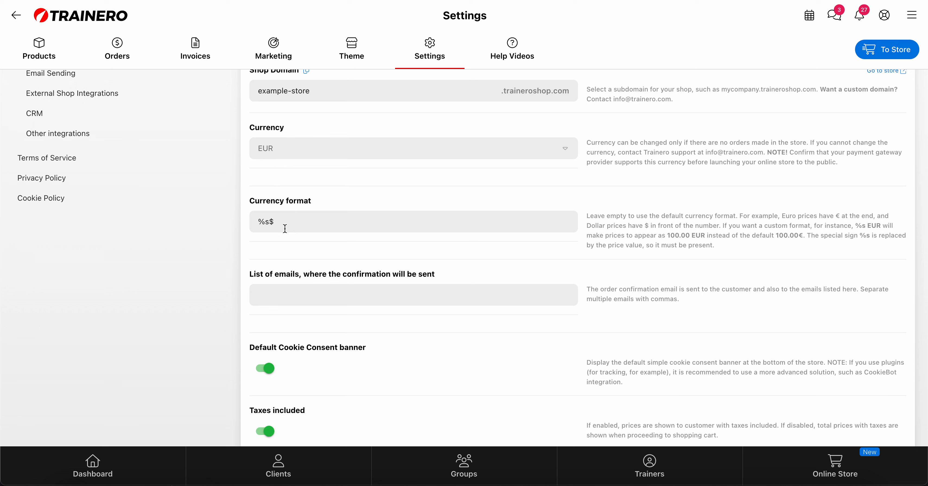
{"action": "left_click_drag", "start_coordinate": [270, 222], "coordinate": [281, 222]}
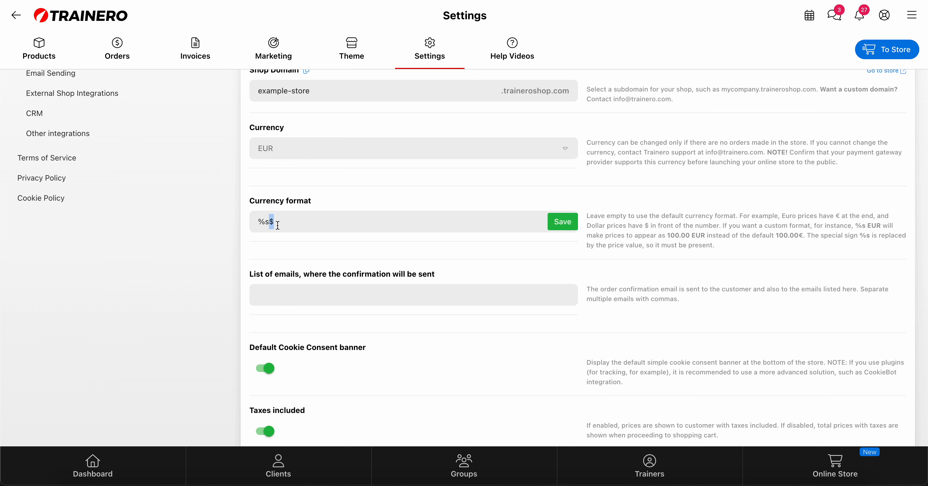
{"action": "left_click_drag", "start_coordinate": [259, 224], "coordinate": [270, 225]}
{"action": "scroll", "coordinate": [324, 251], "scroll_direction": "down", "scroll_amount": 1}
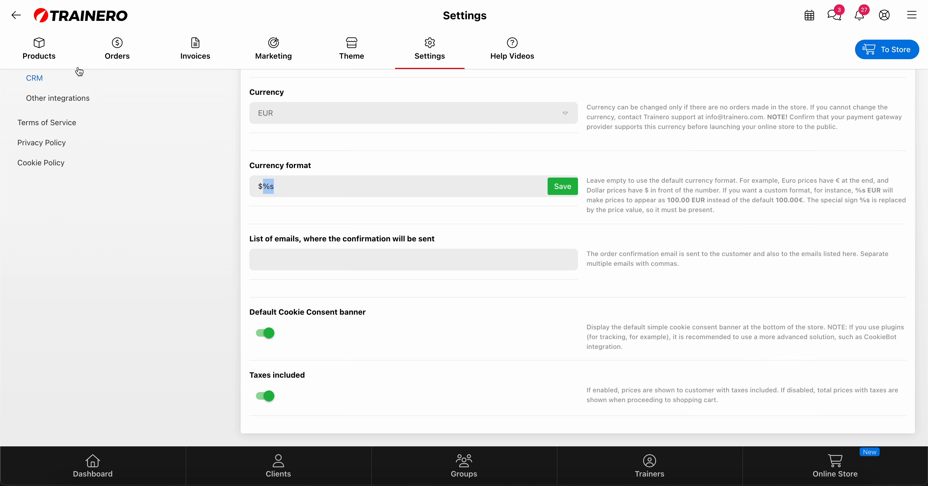
- Open the Online Challenge - Healthy Life product and inspect its order confirmation options, including the confirmation email list, without saving
{"action": "left_click", "coordinate": [39, 47]}
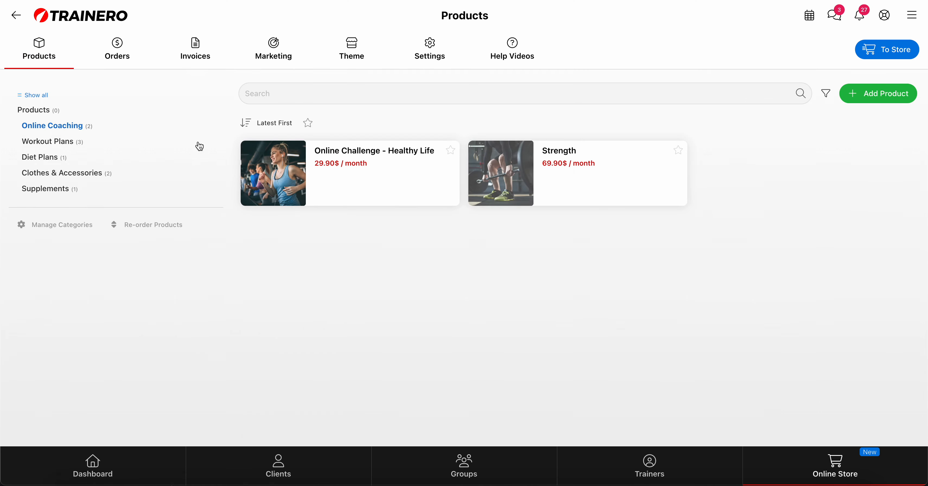
{"action": "left_click", "coordinate": [367, 156]}
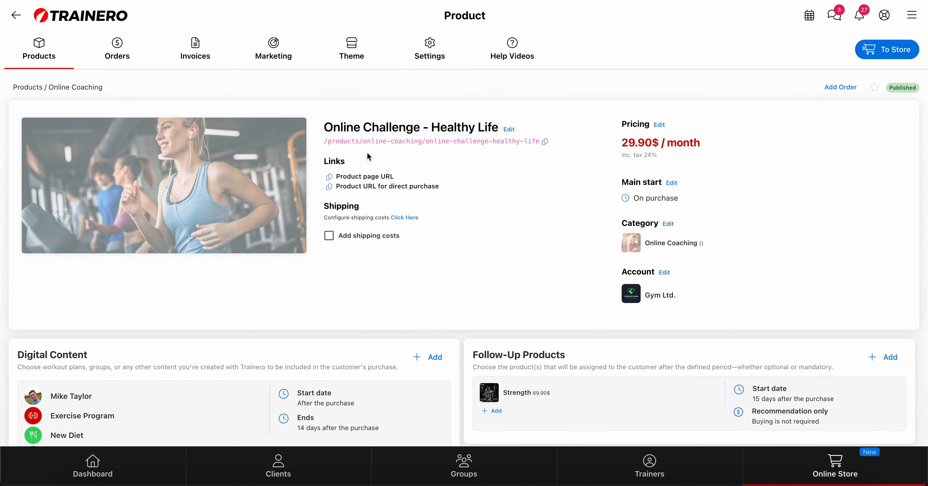
{"action": "scroll", "coordinate": [270, 272], "scroll_direction": "down", "scroll_amount": 10}
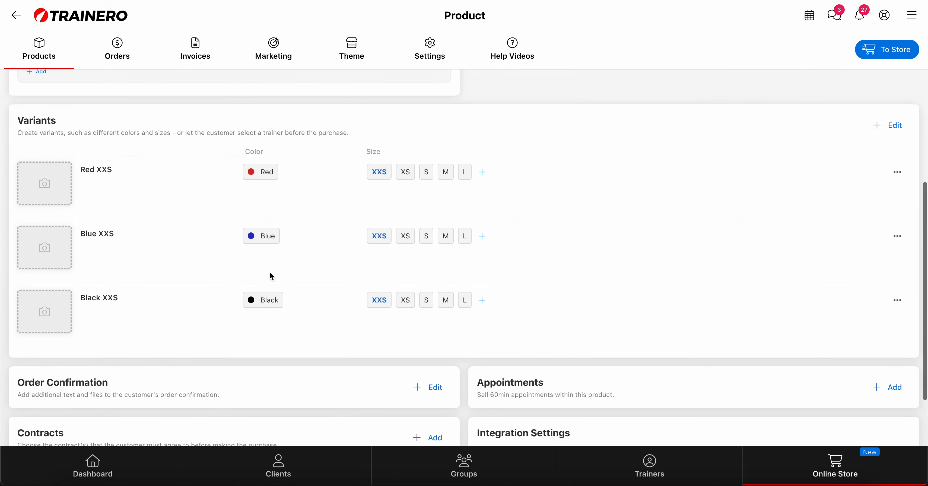
{"action": "scroll", "coordinate": [272, 276], "scroll_direction": "down", "scroll_amount": 5}
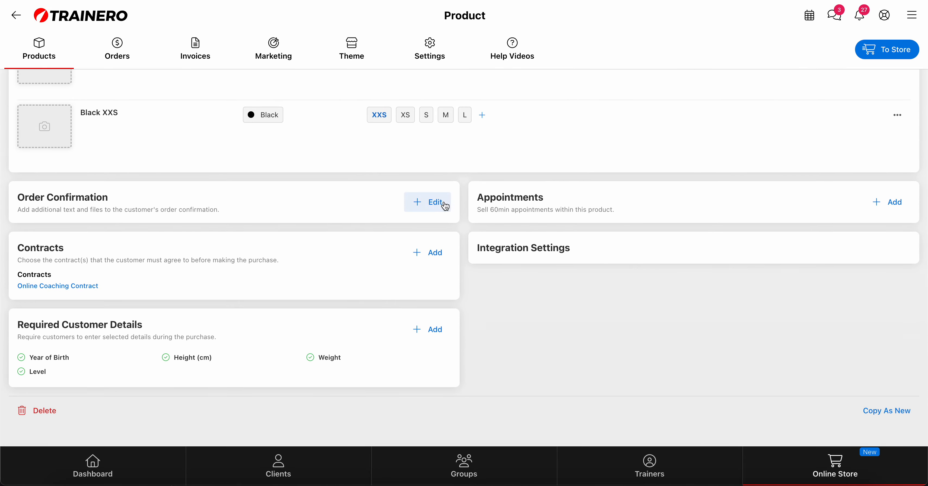
{"action": "left_click", "coordinate": [437, 207]}
{"action": "scroll", "coordinate": [426, 262], "scroll_direction": "down", "scroll_amount": 2}
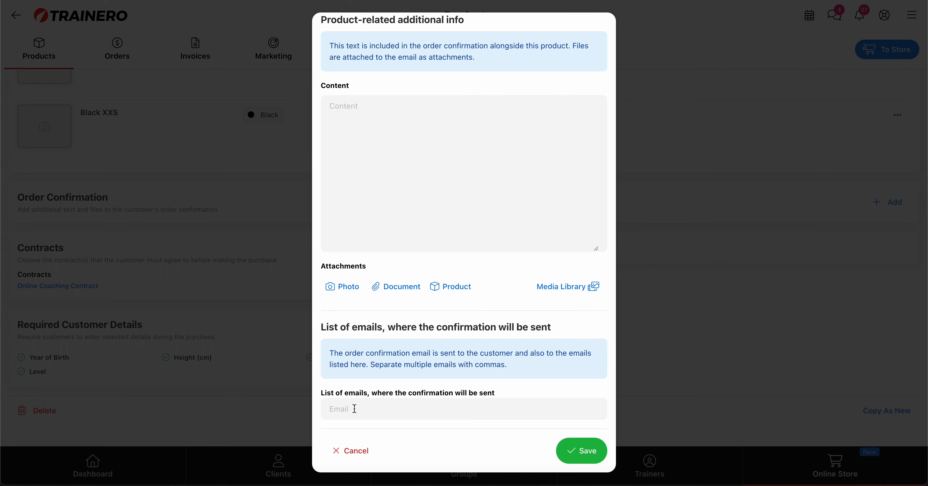
{"action": "left_click", "coordinate": [355, 449]}
{"action": "scroll", "coordinate": [281, 331], "scroll_direction": "up", "scroll_amount": 5}
{"action": "scroll", "coordinate": [282, 335], "scroll_direction": "up", "scroll_amount": 2}
{"action": "mouse_move", "coordinate": [224, 142]}
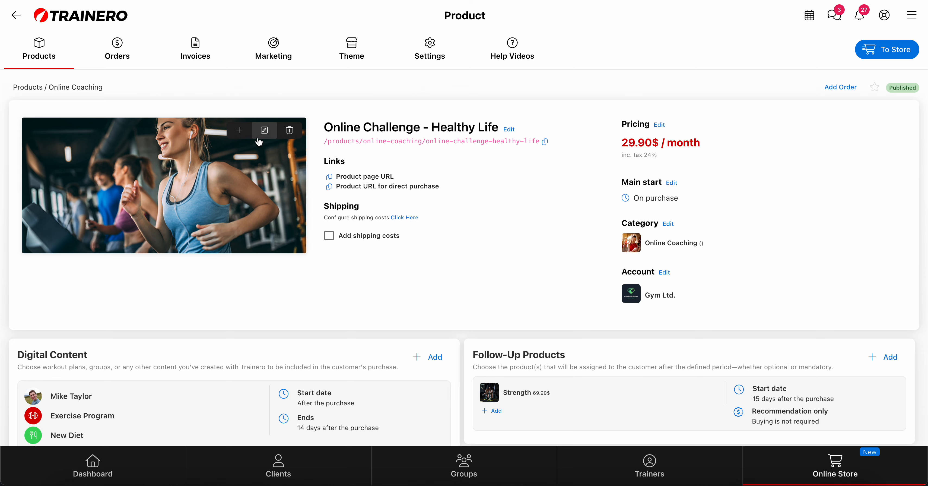
- Turn the Taxes included option off and back on in the store's General Settings
{"action": "left_click", "coordinate": [430, 50]}
{"action": "scroll", "coordinate": [218, 234], "scroll_direction": "down", "scroll_amount": 6}
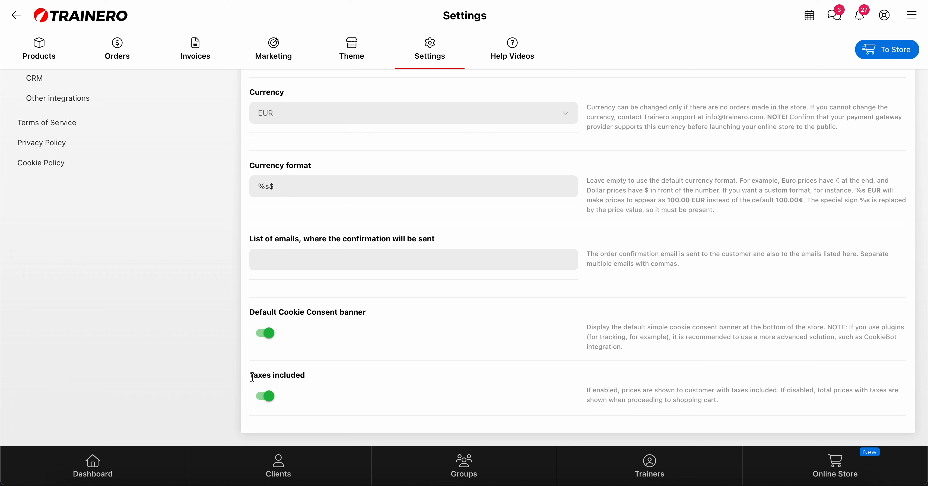
{"action": "left_click", "coordinate": [270, 396]}
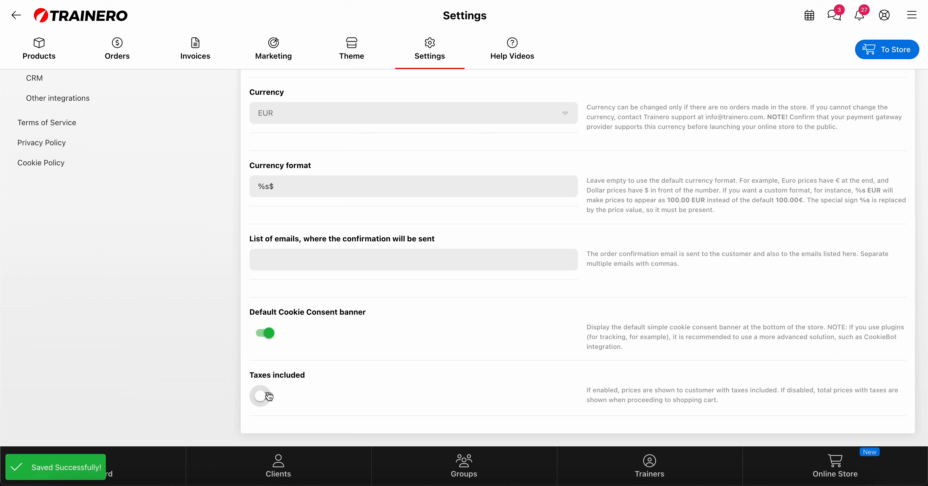
{"action": "left_click", "coordinate": [270, 398]}
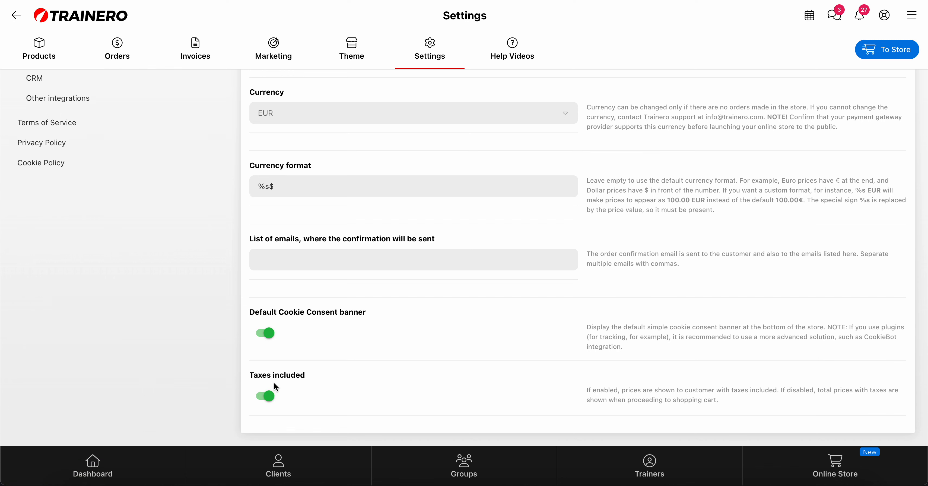
- Go to the Contracts settings, view the form for adding a new contract, and cancel it
{"action": "scroll", "coordinate": [178, 288], "scroll_direction": "up", "scroll_amount": 6}
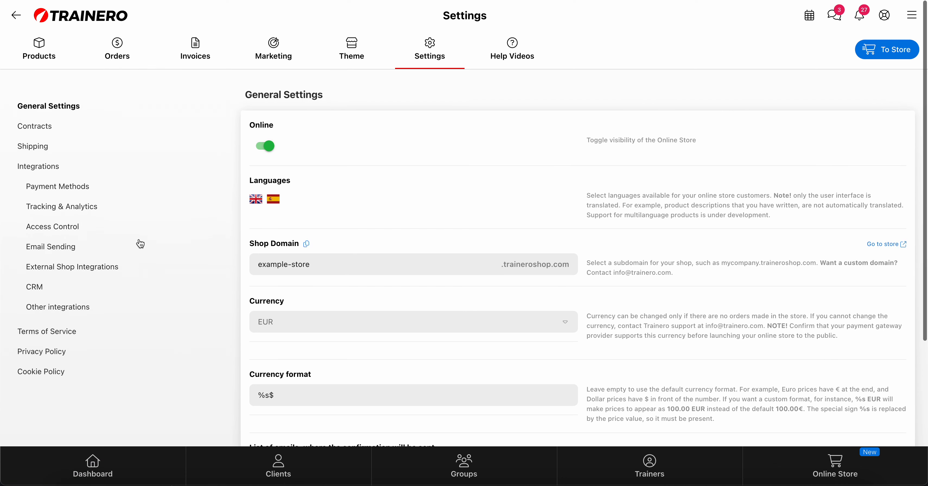
{"action": "left_click", "coordinate": [36, 122]}
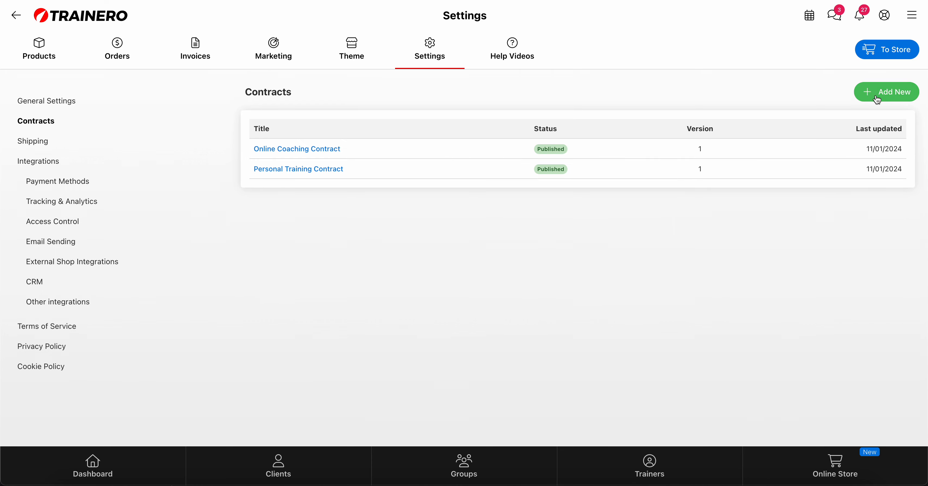
{"action": "left_click", "coordinate": [866, 103]}
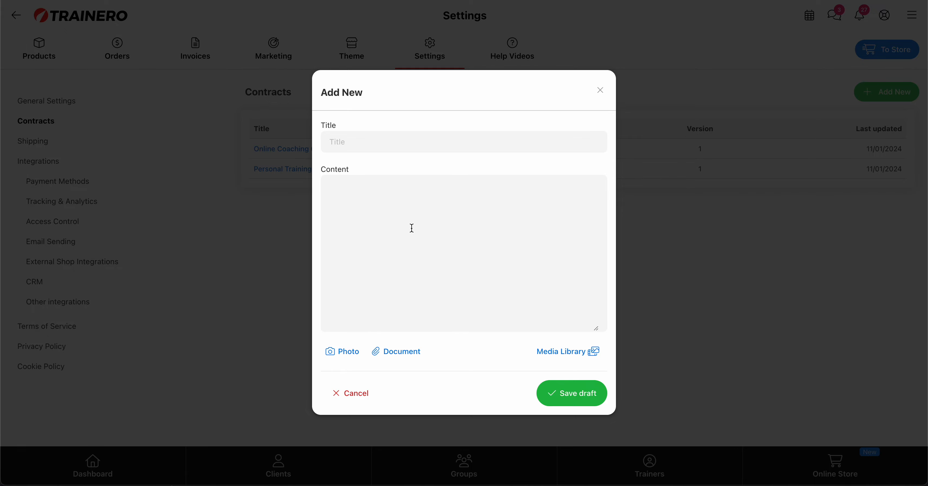
{"action": "left_click", "coordinate": [350, 392]}
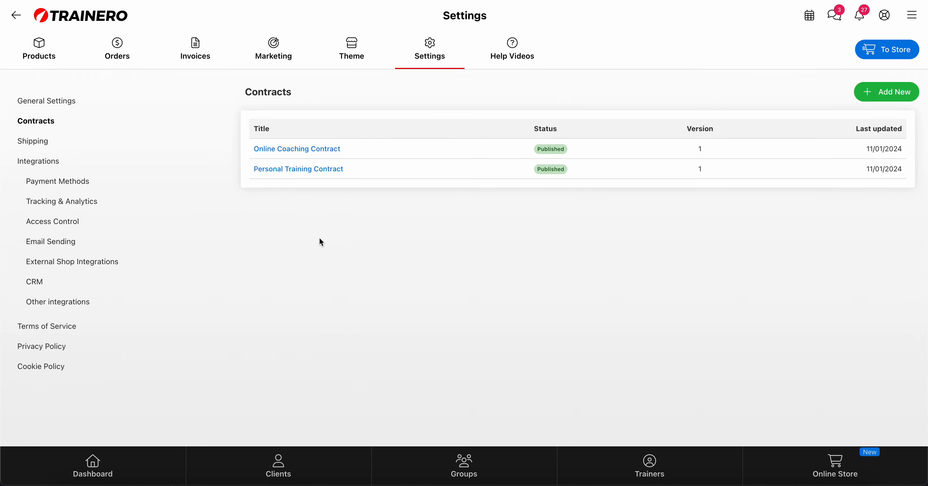
- View the Online Coaching Contract's details and its additional options, and close the contract
{"action": "left_click", "coordinate": [284, 154]}
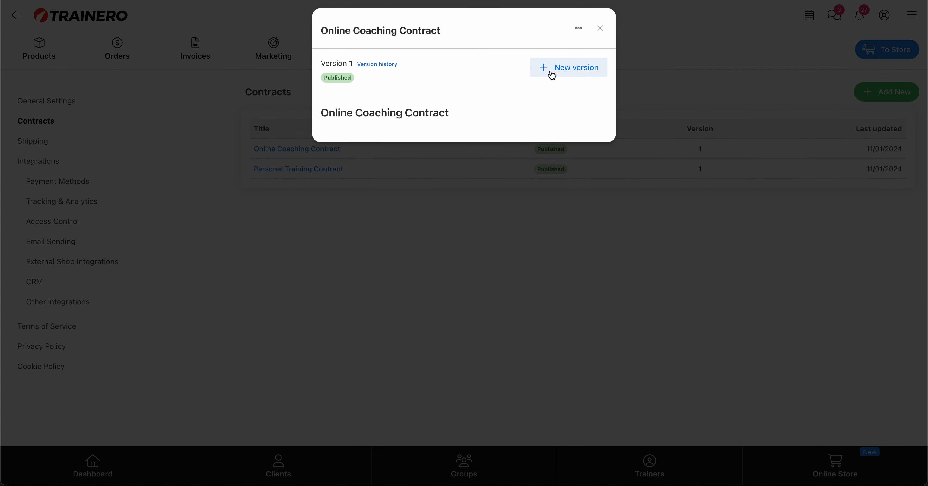
{"action": "left_click", "coordinate": [580, 30]}
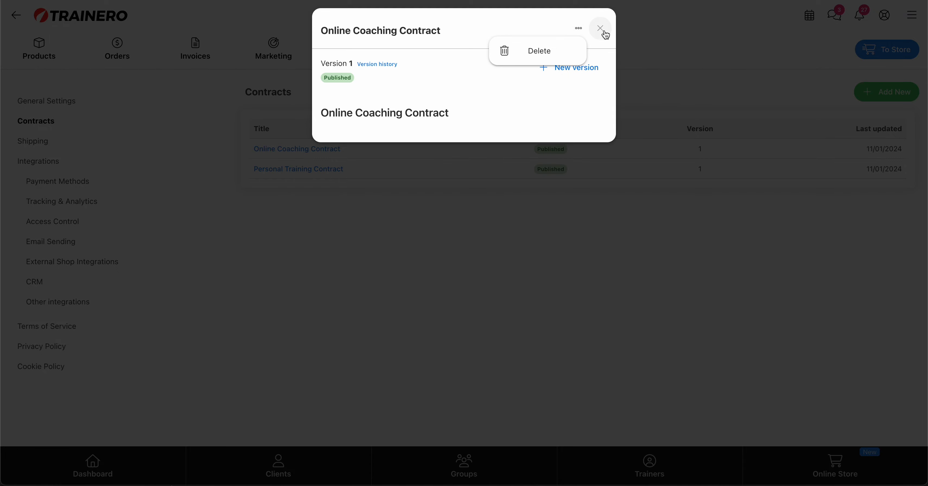
{"action": "left_click", "coordinate": [601, 30]}
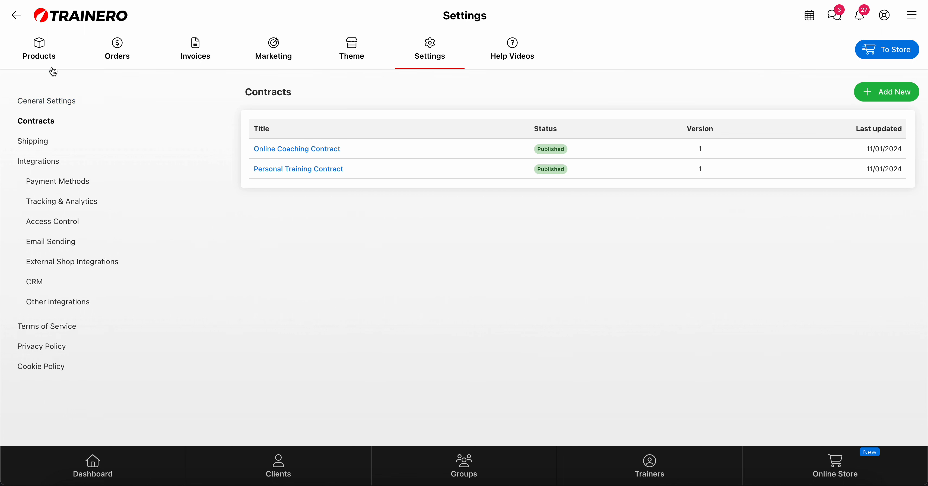
- Inspect the contracts that can be attached to the Online Challenge - Healthy Life product, and cancel the selection
{"action": "left_click", "coordinate": [44, 55]}
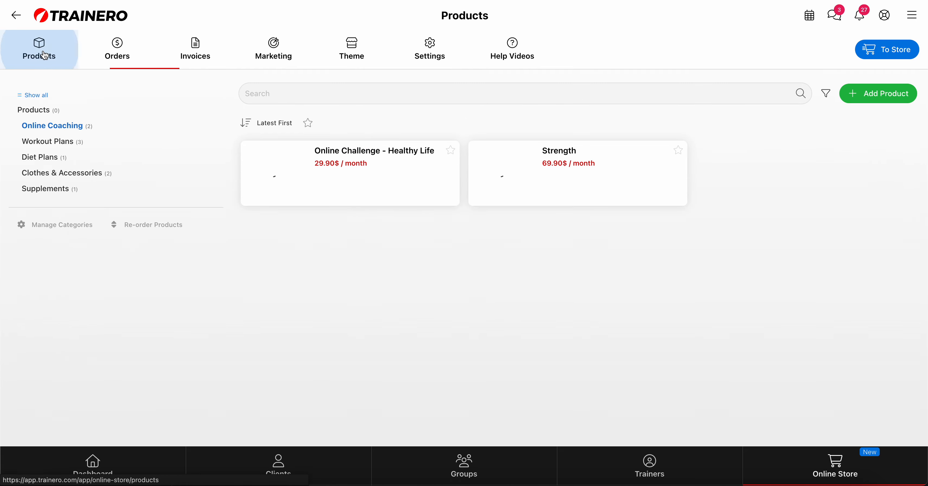
{"action": "left_click", "coordinate": [358, 154]}
{"action": "scroll", "coordinate": [287, 282], "scroll_direction": "down", "scroll_amount": 5}
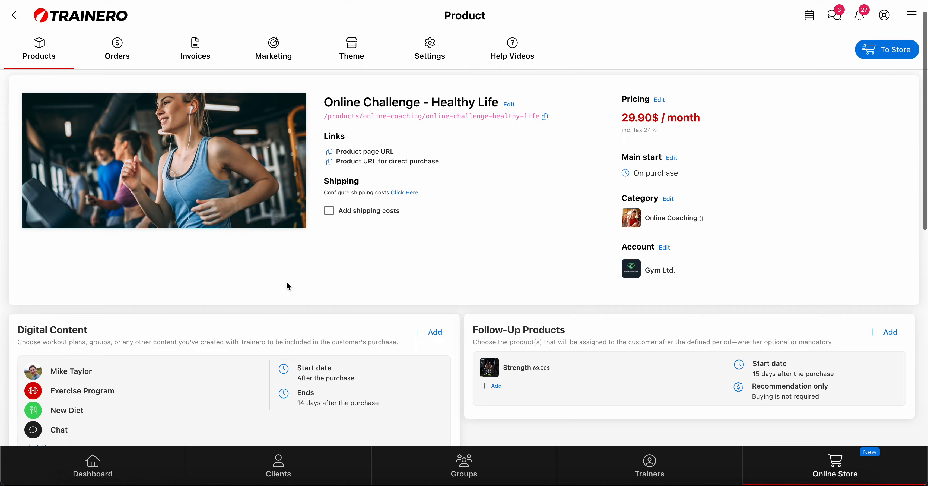
{"action": "scroll", "coordinate": [287, 283], "scroll_direction": "down", "scroll_amount": 10}
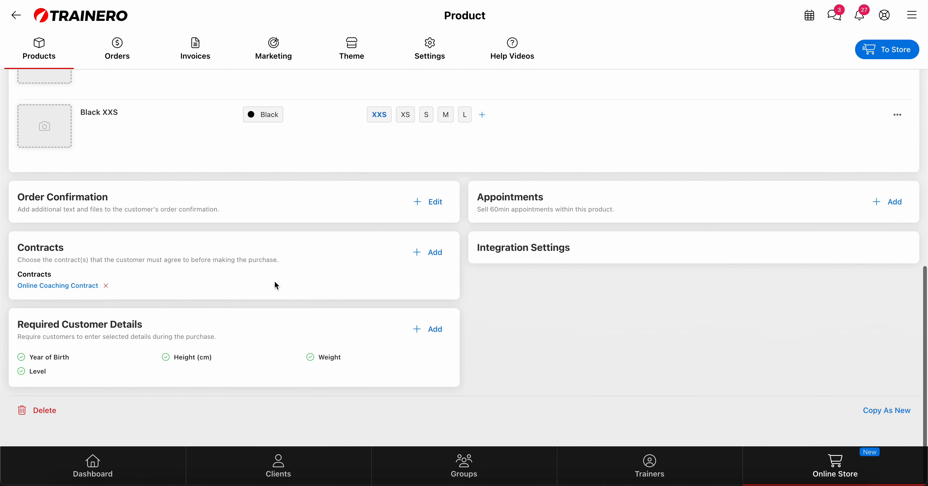
{"action": "left_click", "coordinate": [433, 258]}
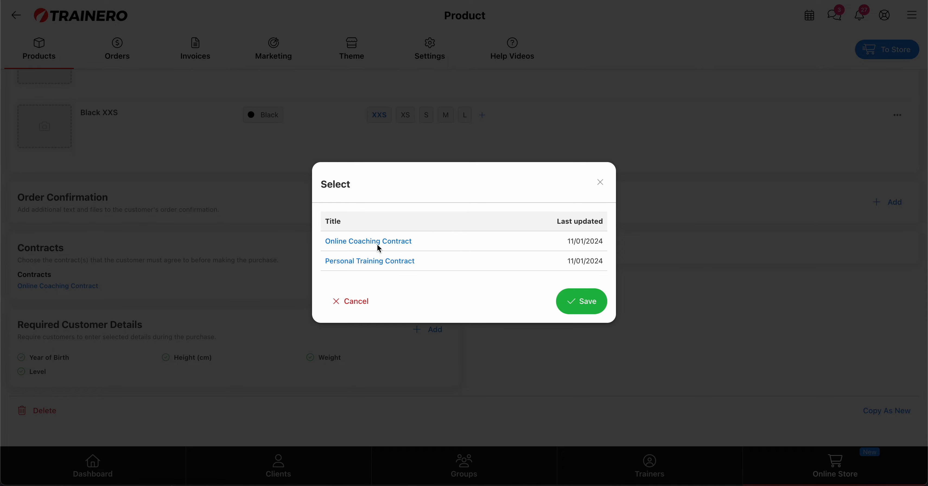
{"action": "left_click", "coordinate": [356, 301]}
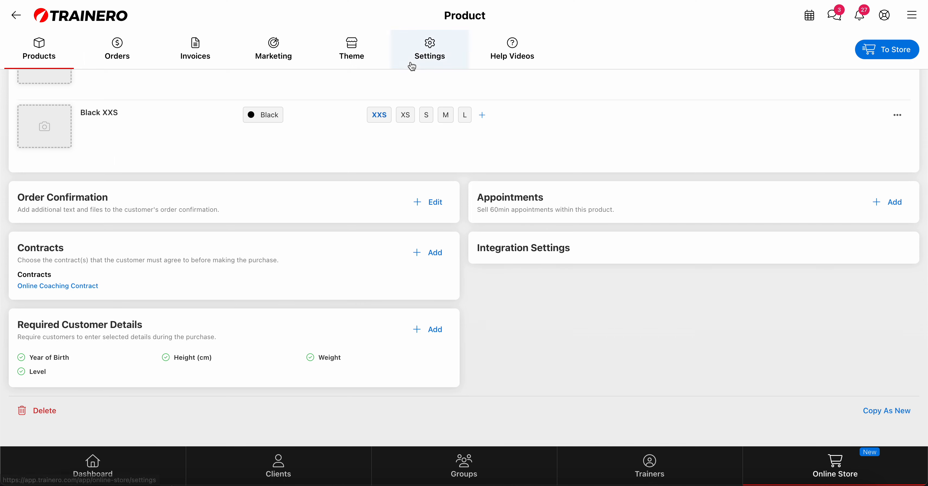
- Examine the Shipping settings for fixed costs, tax percentage and shipping name, highlighting the shipping name text
{"action": "left_click", "coordinate": [431, 54]}
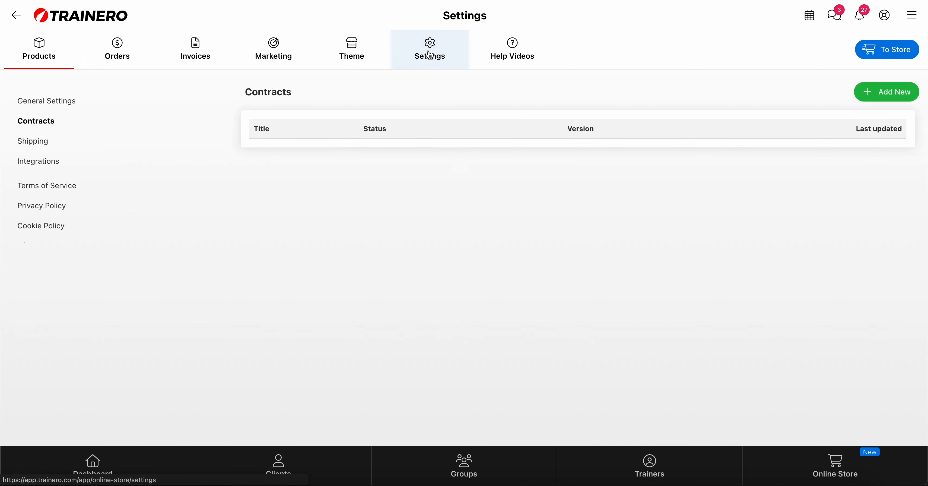
{"action": "left_click", "coordinate": [47, 146]}
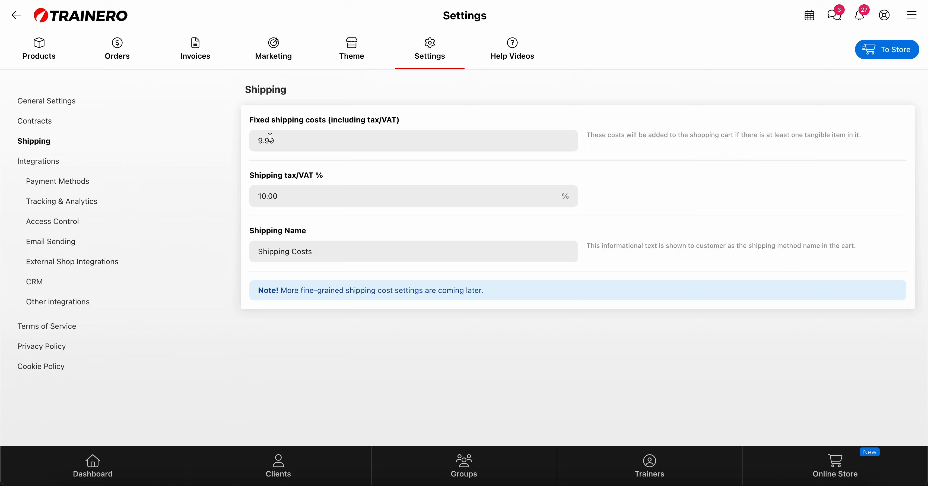
{"action": "left_click", "coordinate": [316, 253]}
{"action": "left_click_drag", "start_coordinate": [317, 253], "coordinate": [252, 252]}
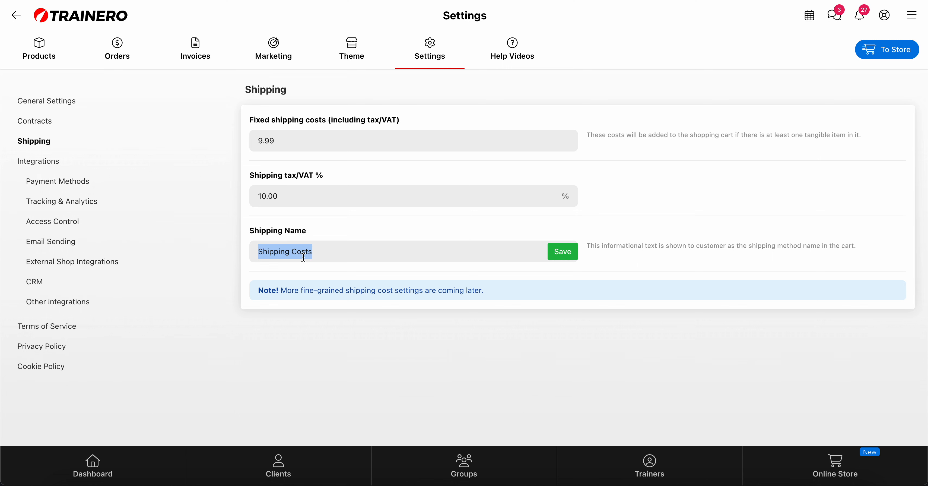
- Turn on shipping costs for the Online Challenge - Healthy Life product, check its digital content, and turn shipping costs off again
{"action": "left_click", "coordinate": [44, 53]}
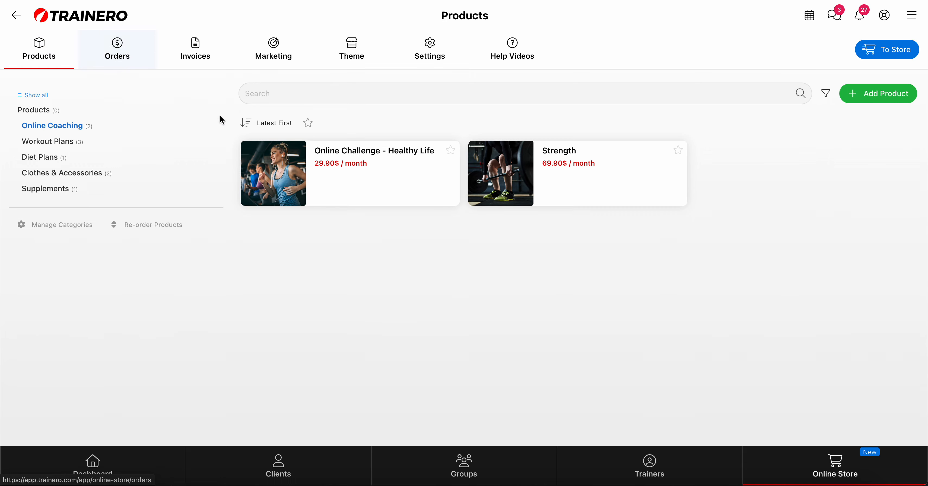
{"action": "left_click", "coordinate": [357, 158]}
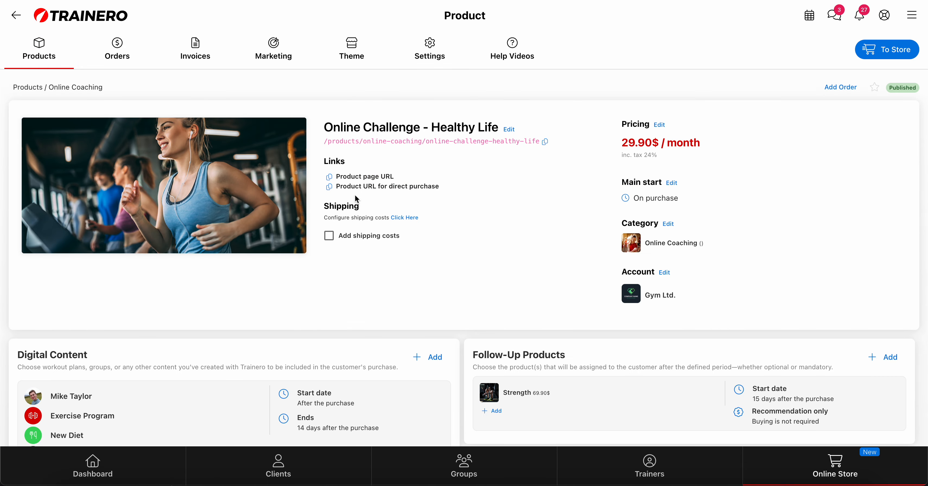
{"action": "left_click", "coordinate": [329, 236]}
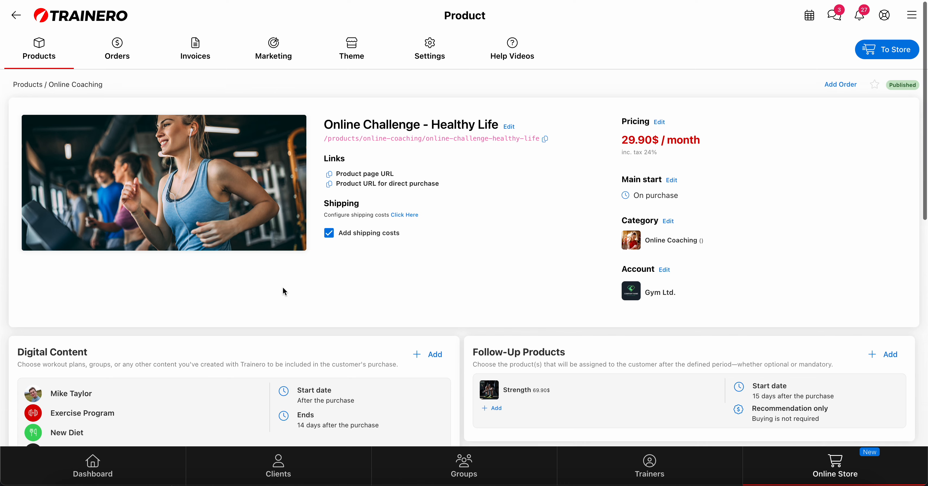
{"action": "scroll", "coordinate": [284, 290], "scroll_direction": "down", "scroll_amount": 4}
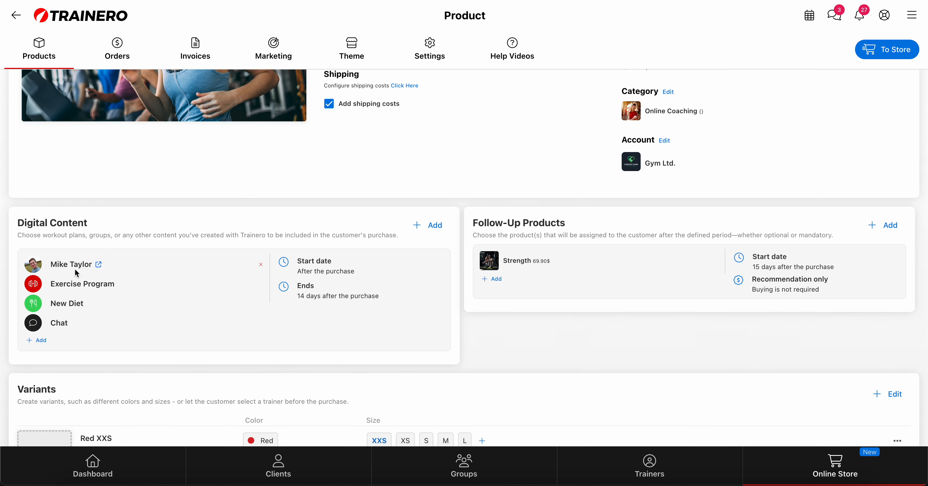
{"action": "scroll", "coordinate": [248, 263], "scroll_direction": "up", "scroll_amount": 3}
{"action": "left_click", "coordinate": [332, 214]}
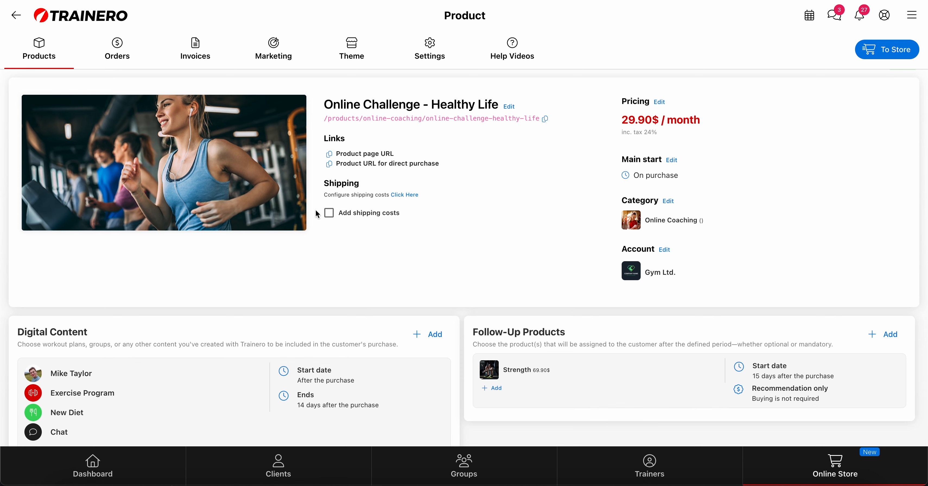
- Return to the store settings and examine the payment methods available for integration
{"action": "left_click", "coordinate": [437, 44]}
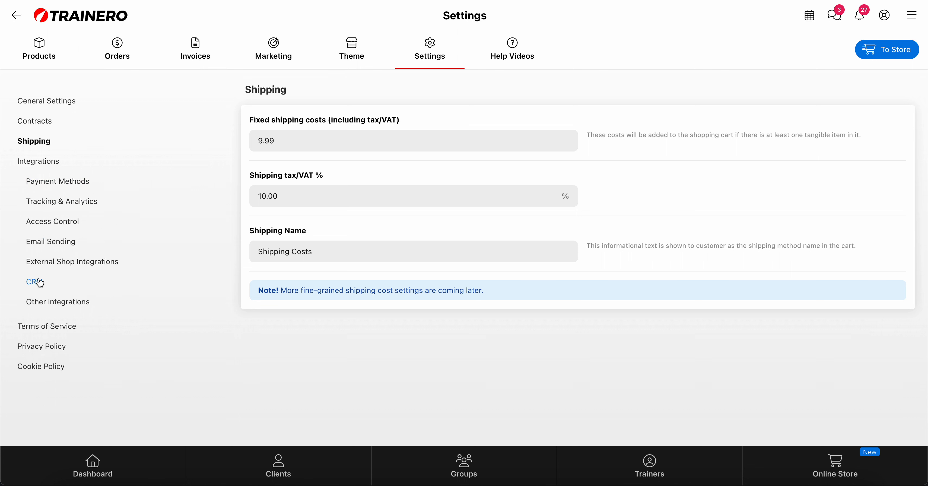
{"action": "left_click", "coordinate": [47, 187]}
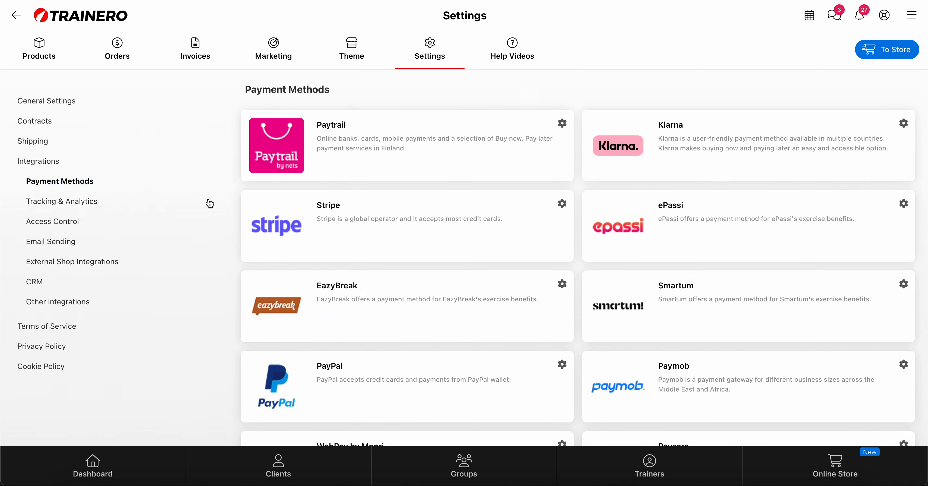
{"action": "scroll", "coordinate": [337, 217], "scroll_direction": "down", "scroll_amount": 5}
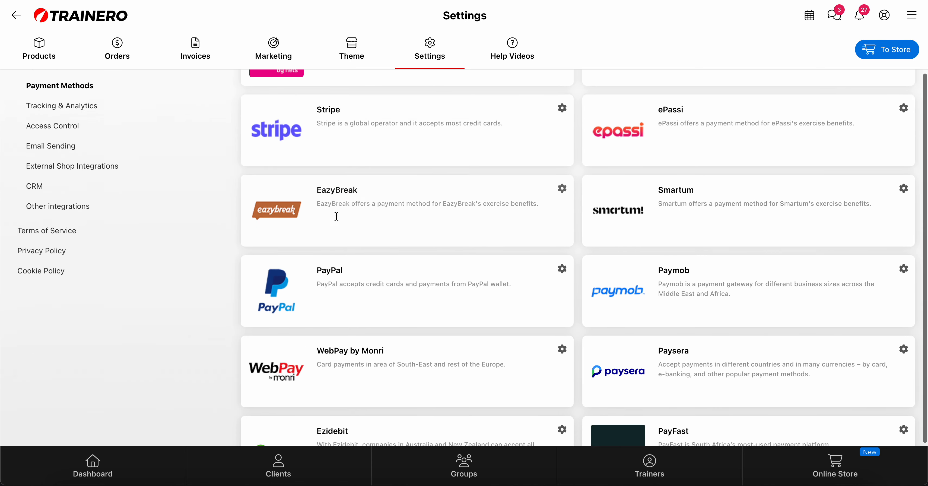
{"action": "scroll", "coordinate": [337, 216], "scroll_direction": "up", "scroll_amount": 5}
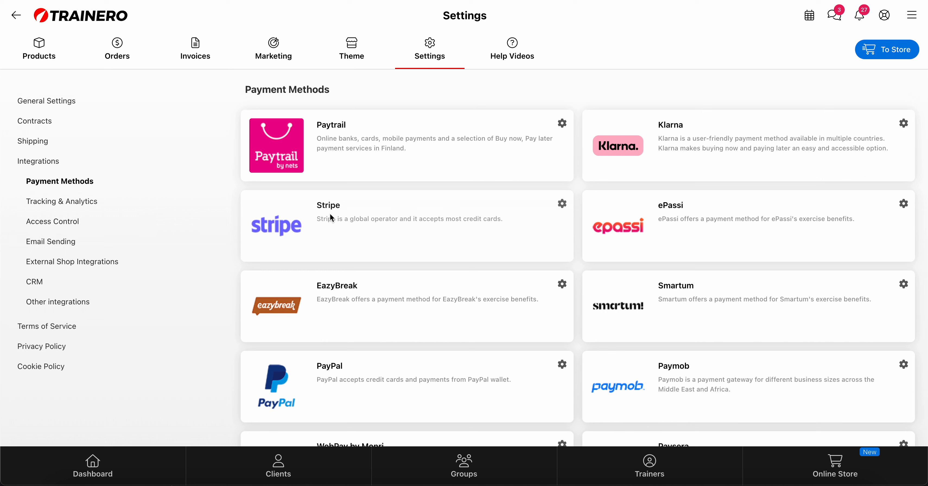
- Review the Tracking & Analytics, Access Control, Email Sending, External Shop, CRM and other integrations in turn
{"action": "left_click", "coordinate": [88, 206]}
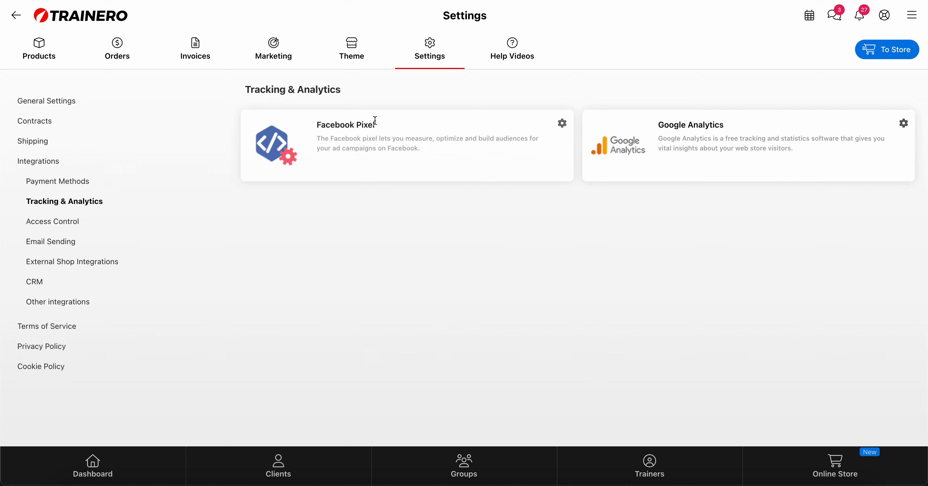
{"action": "left_click", "coordinate": [68, 223]}
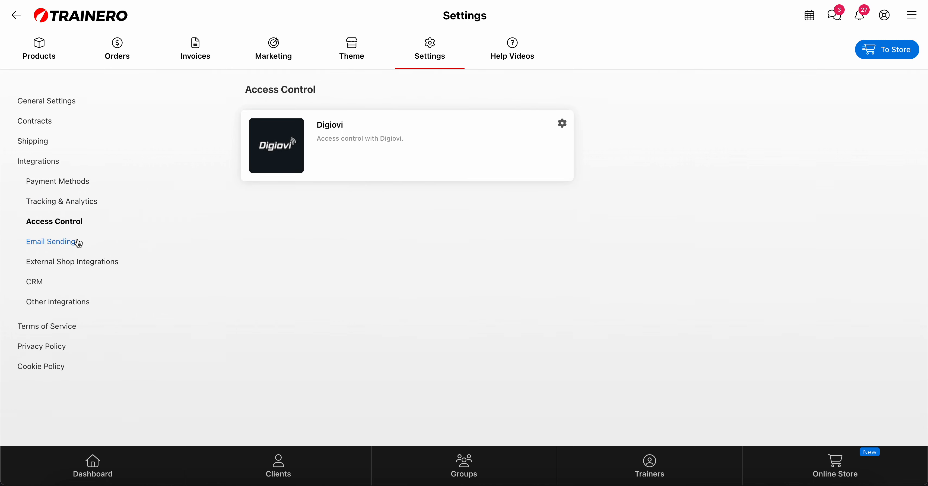
{"action": "left_click", "coordinate": [69, 242]}
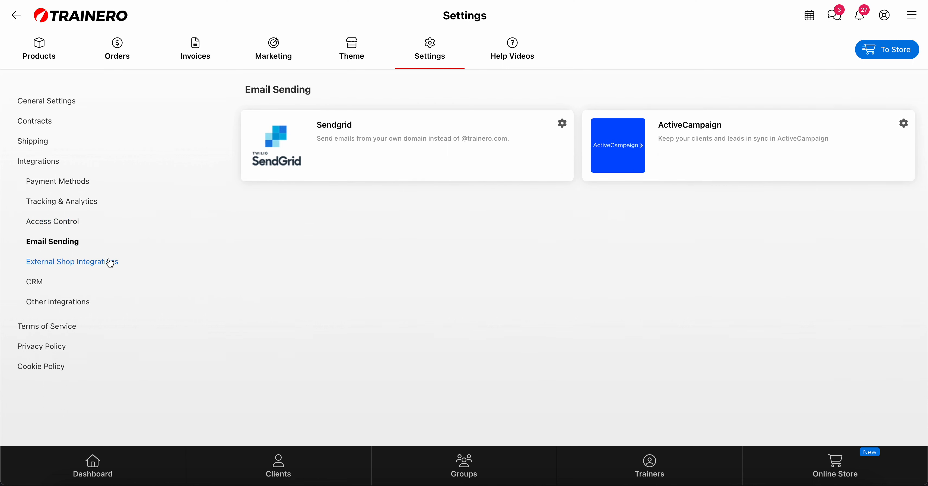
{"action": "left_click", "coordinate": [99, 266]}
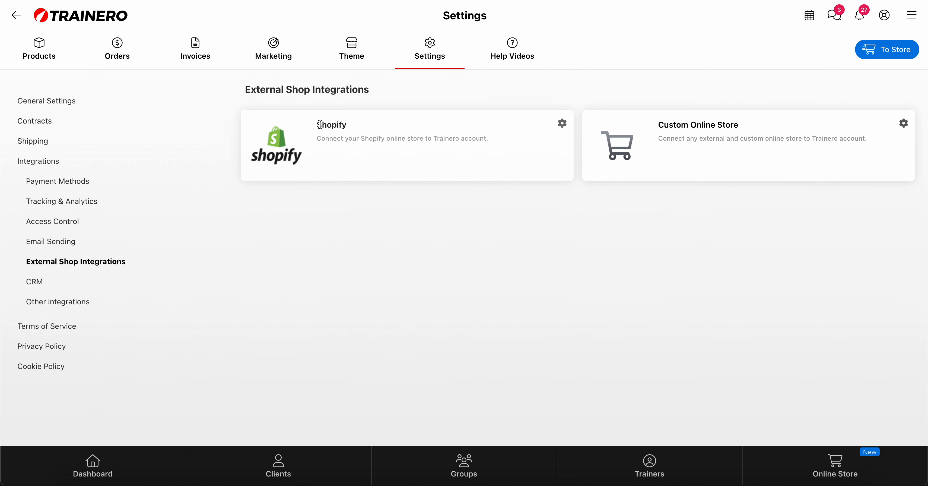
{"action": "left_click", "coordinate": [39, 284]}
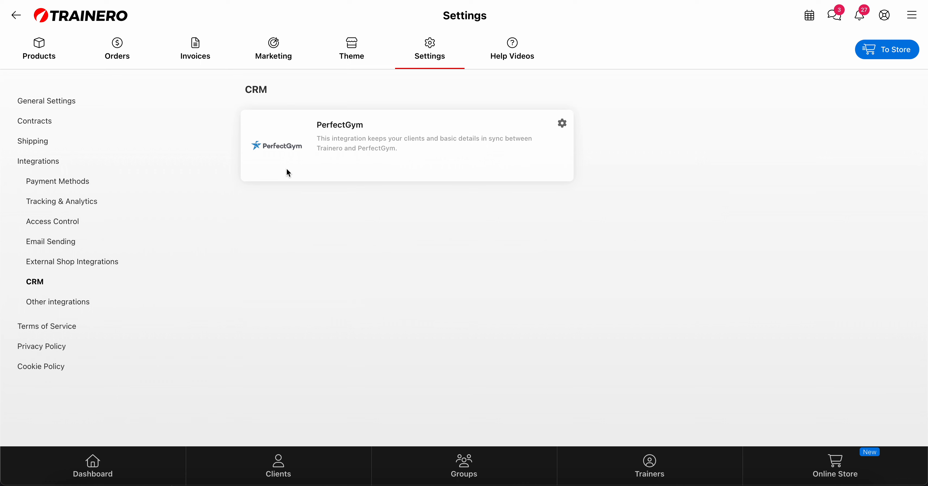
{"action": "left_click", "coordinate": [78, 305]}
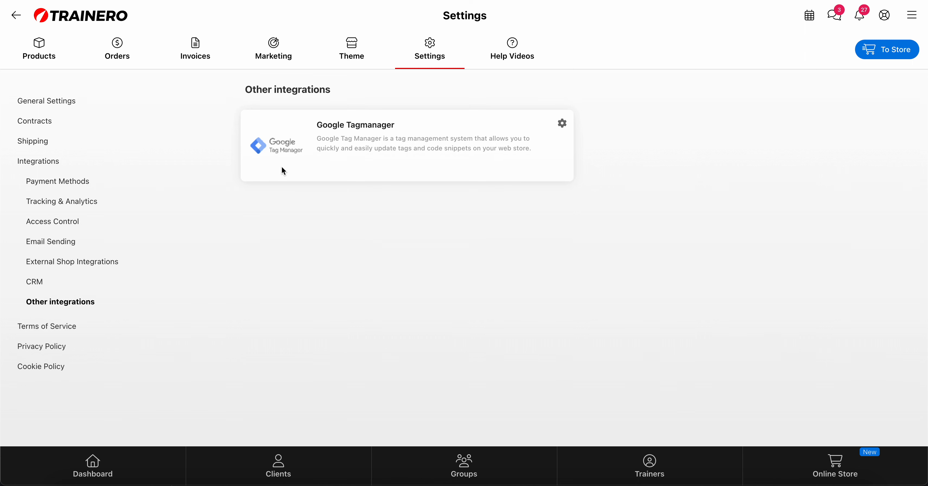
- View the store's Terms of Service settings
{"action": "left_click", "coordinate": [70, 329]}
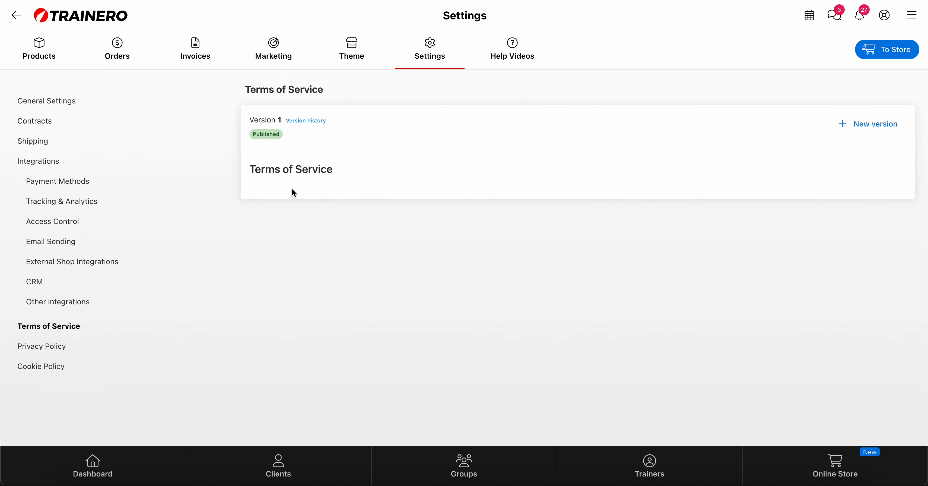